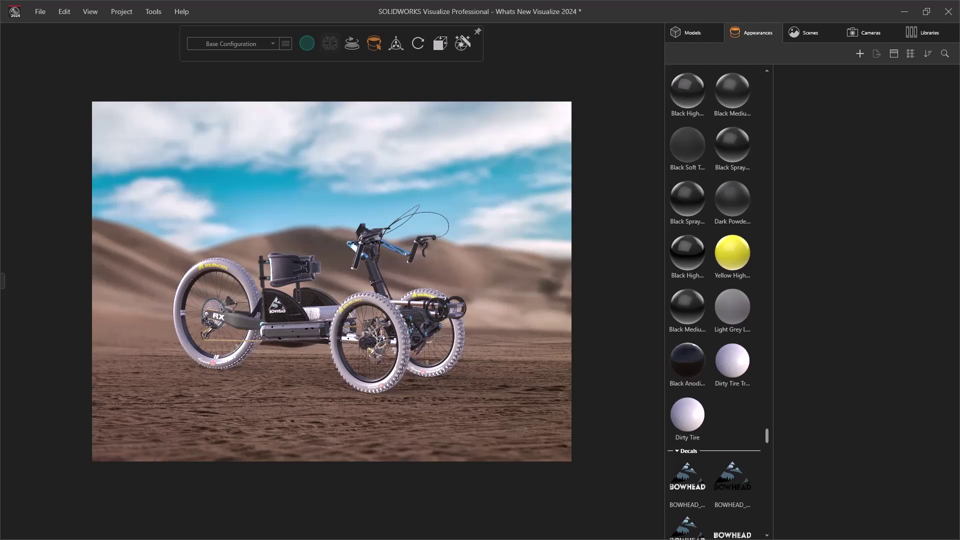
Show the Dirty Tire Tread appearance's properties, leaving its appearance type as Basic.
click(405, 345)
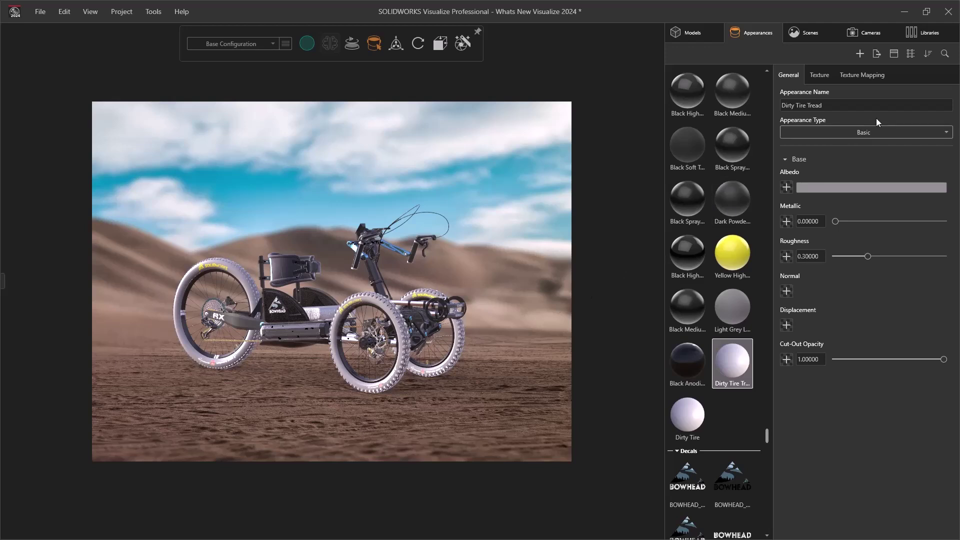
click(881, 130)
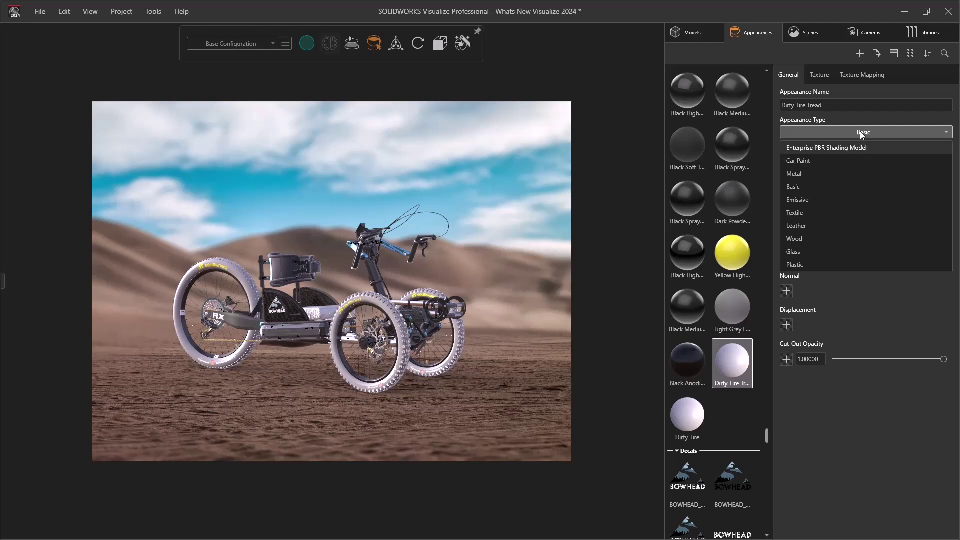
key(Escape)
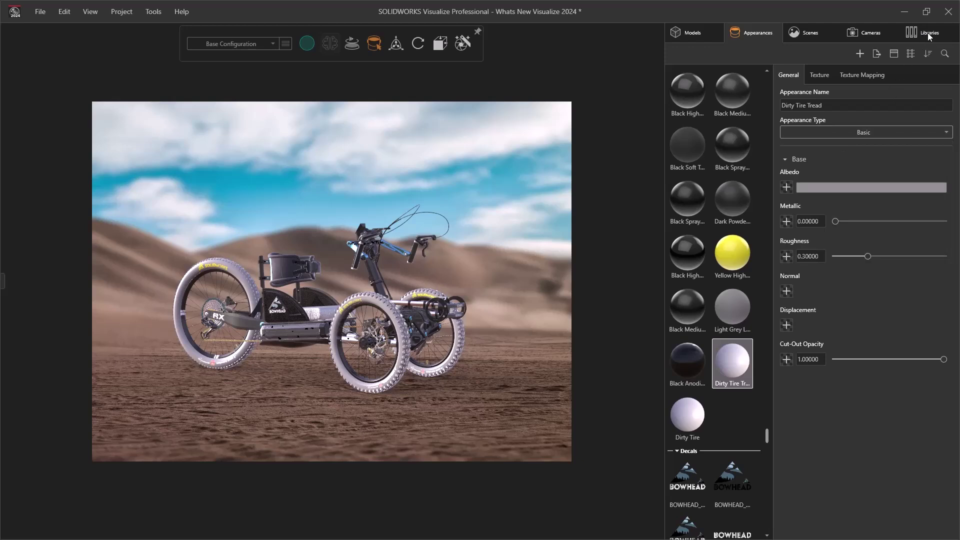
click(928, 32)
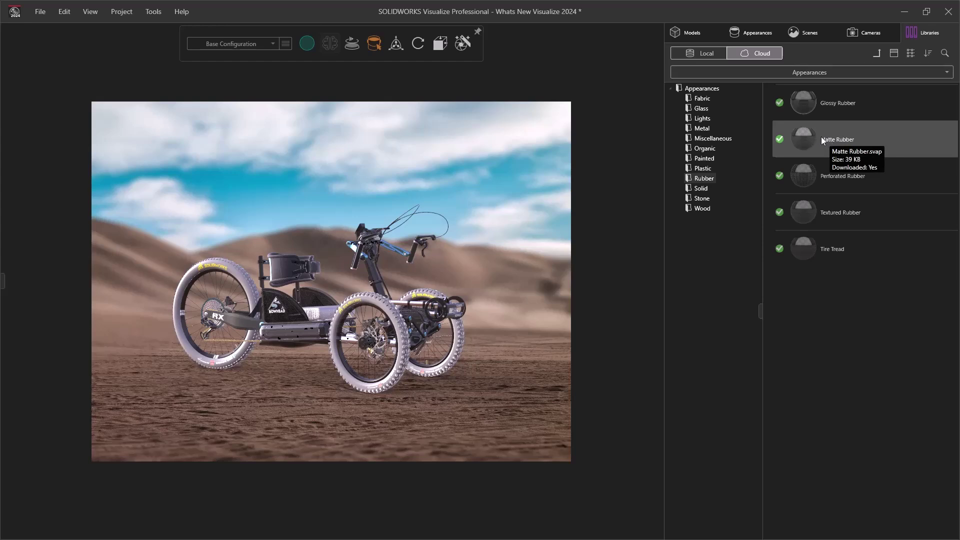
drag(819, 135, 399, 338)
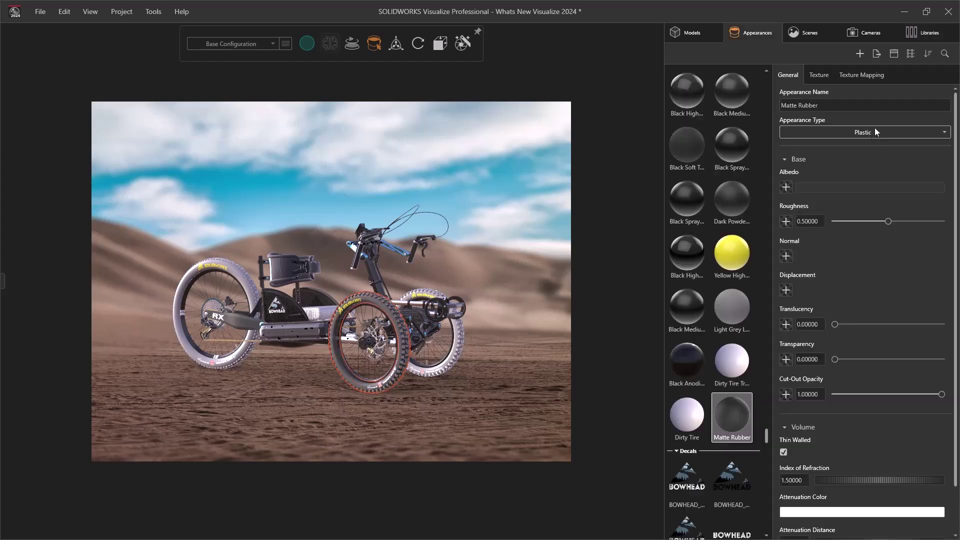
click(895, 133)
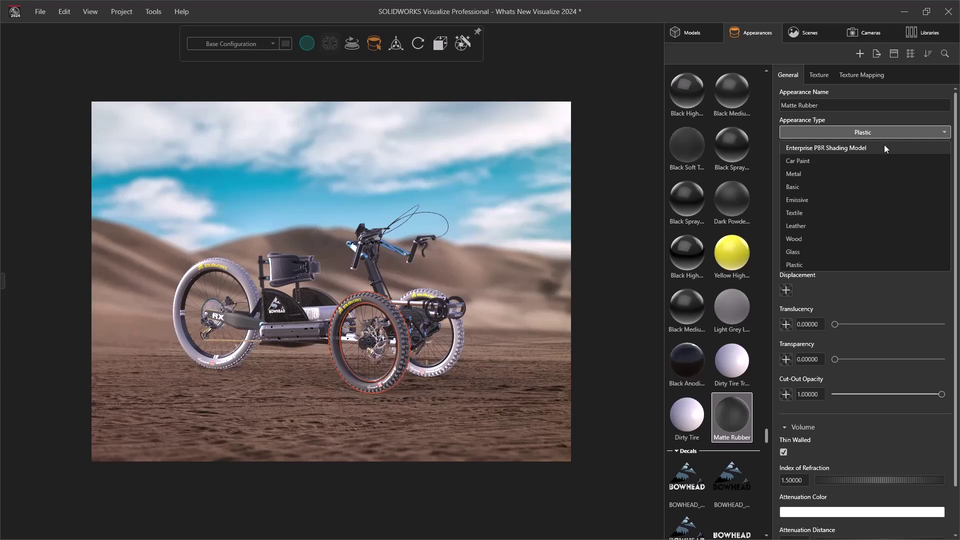
click(885, 149)
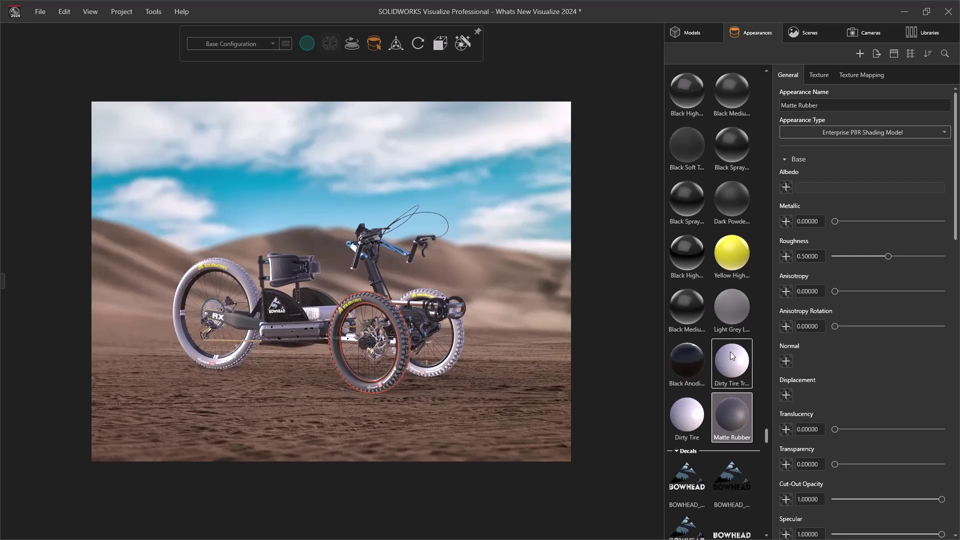
key(Delete)
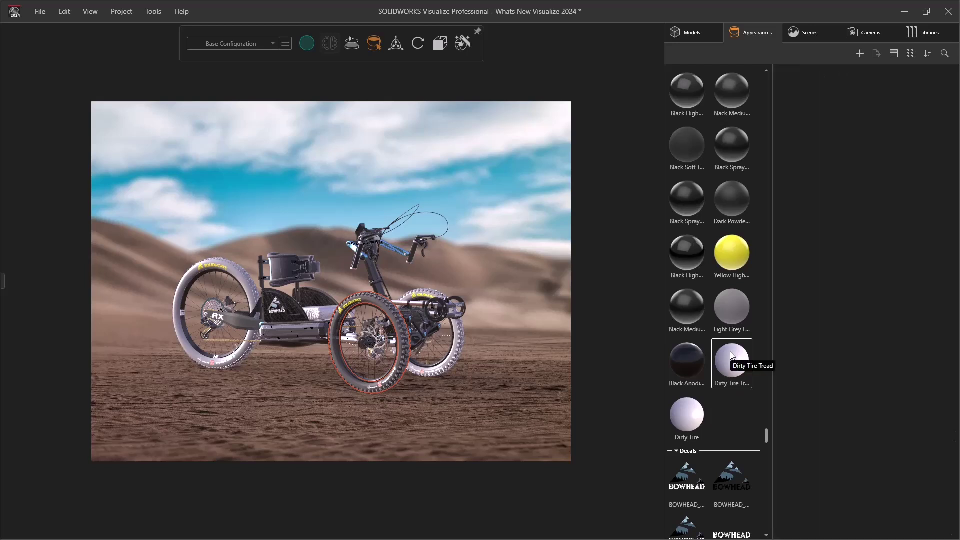
drag(731, 355, 493, 314)
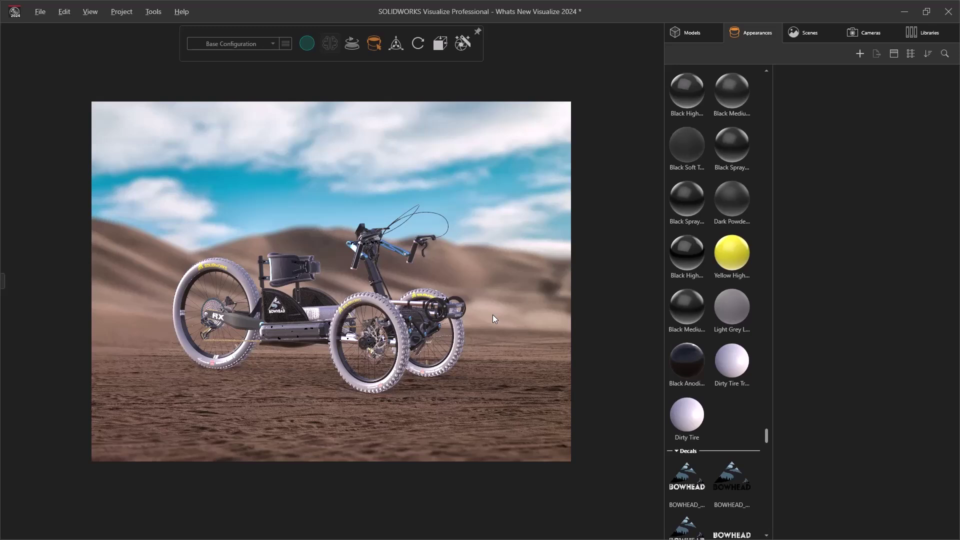
Load Dirty Tire_Diffuse.png onto the tires as albedo, then apply all three Dirty Tire PNG maps.
key(alt+Tab)
click(746, 182)
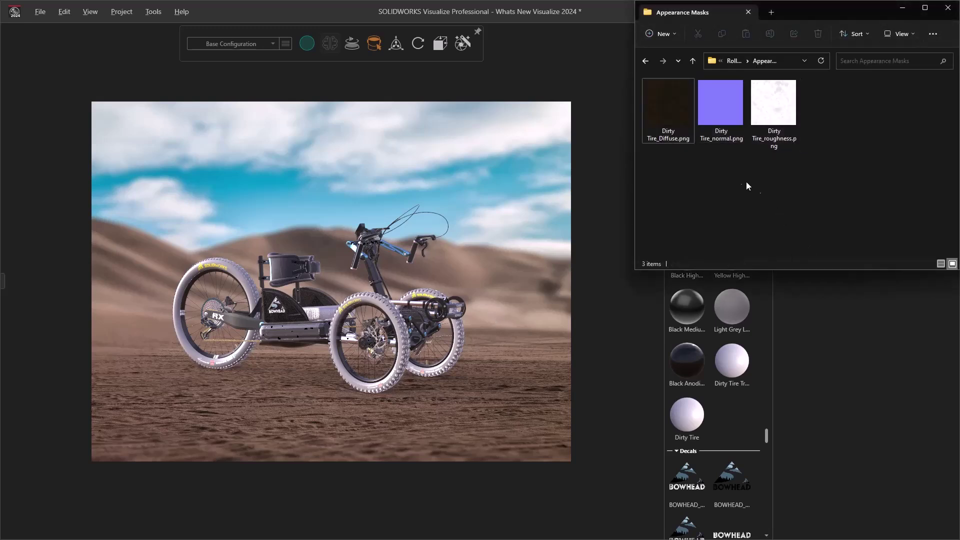
drag(673, 113, 398, 328)
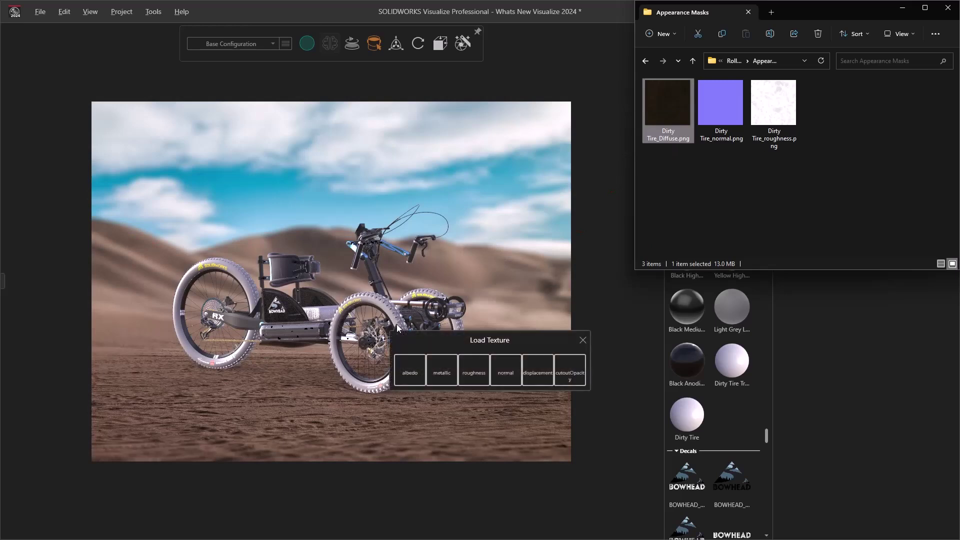
click(411, 372)
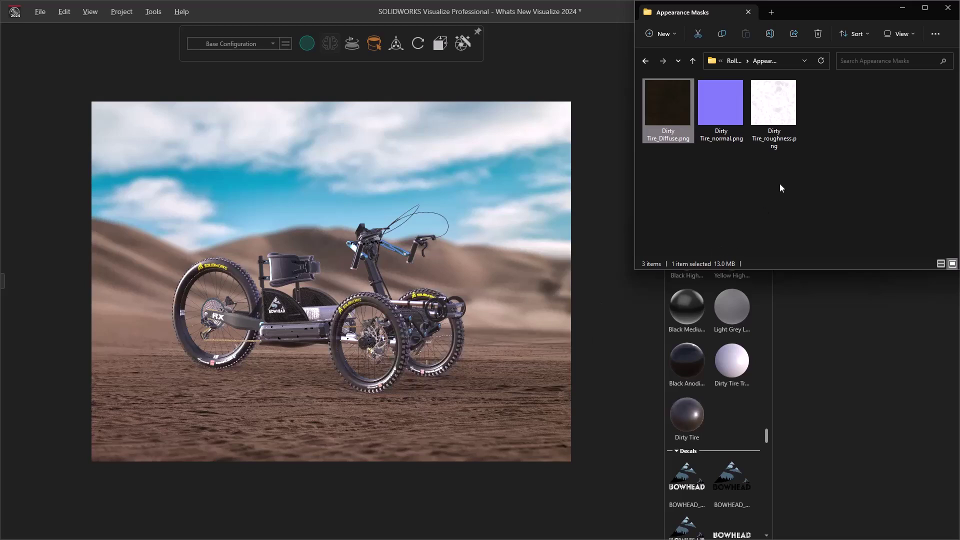
drag(823, 170, 395, 328)
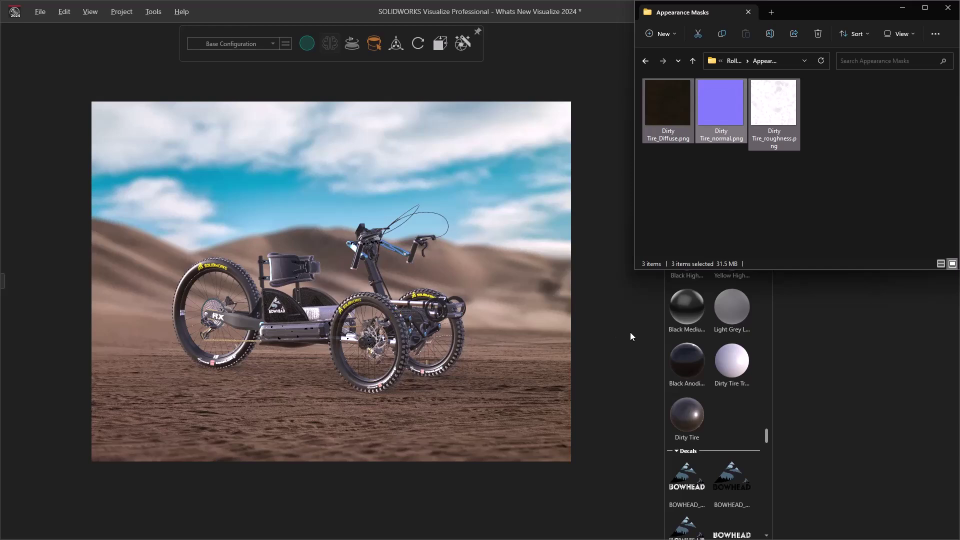
click(812, 370)
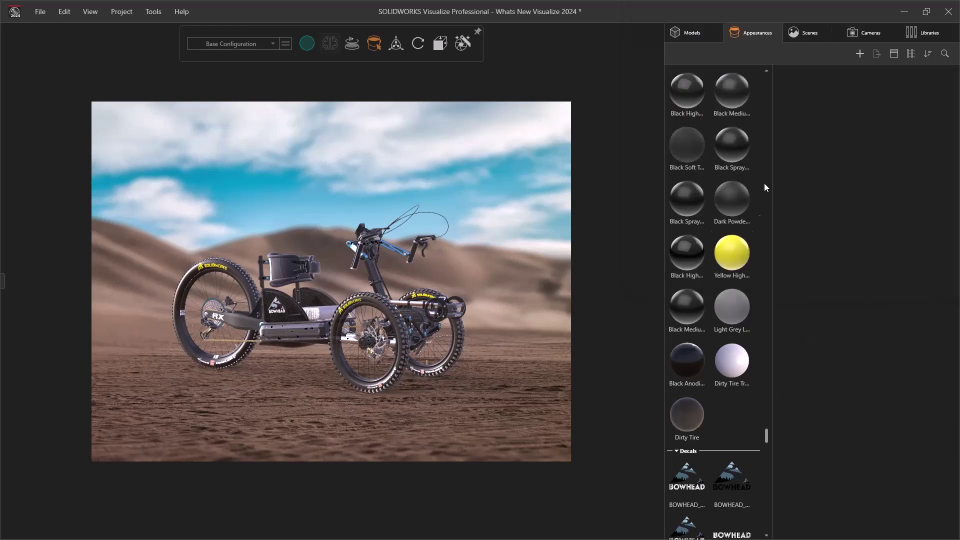
Select the Dirty Tire appearance and cancel the Displacement map import.
click(682, 417)
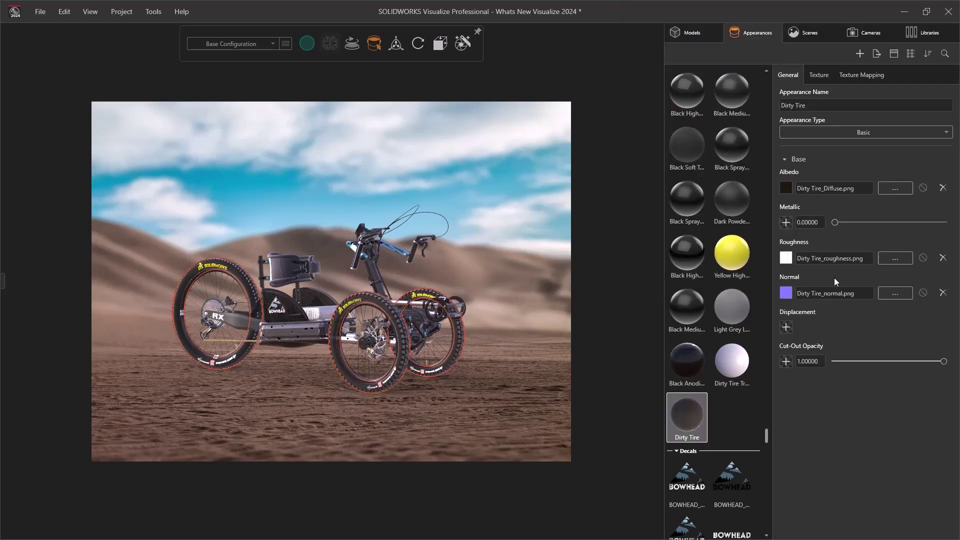
click(786, 328)
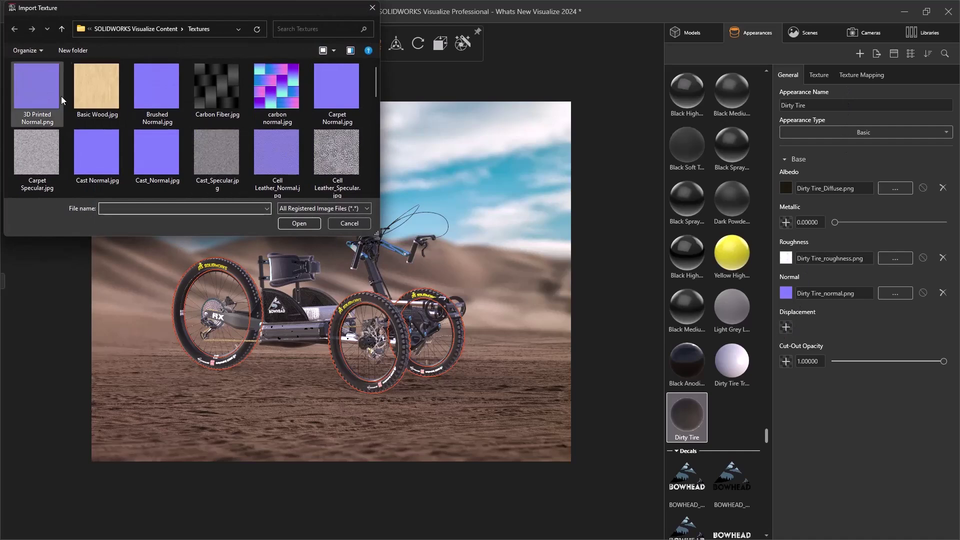
click(340, 223)
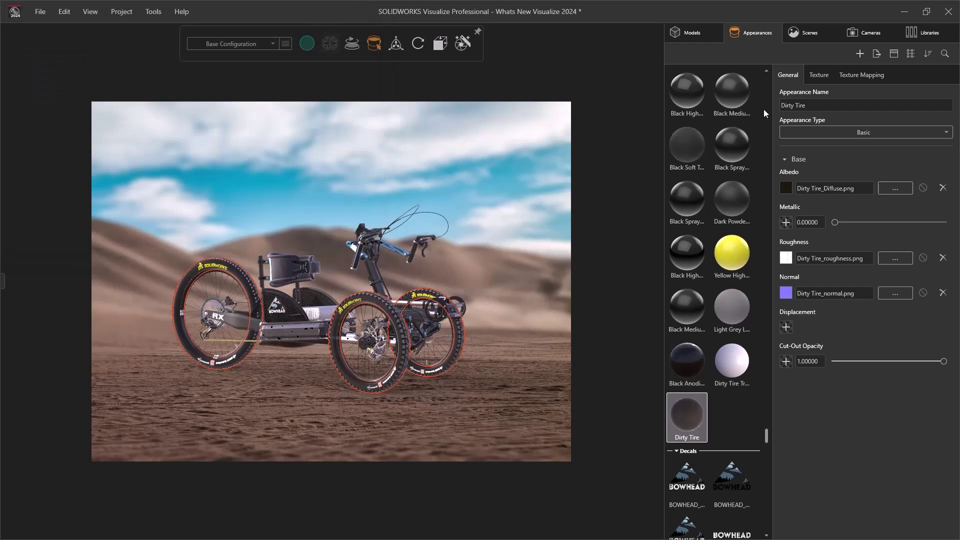
Tint the Dirty Tire texture with the sampled ground brown and set Lightness to 43.91.
click(819, 83)
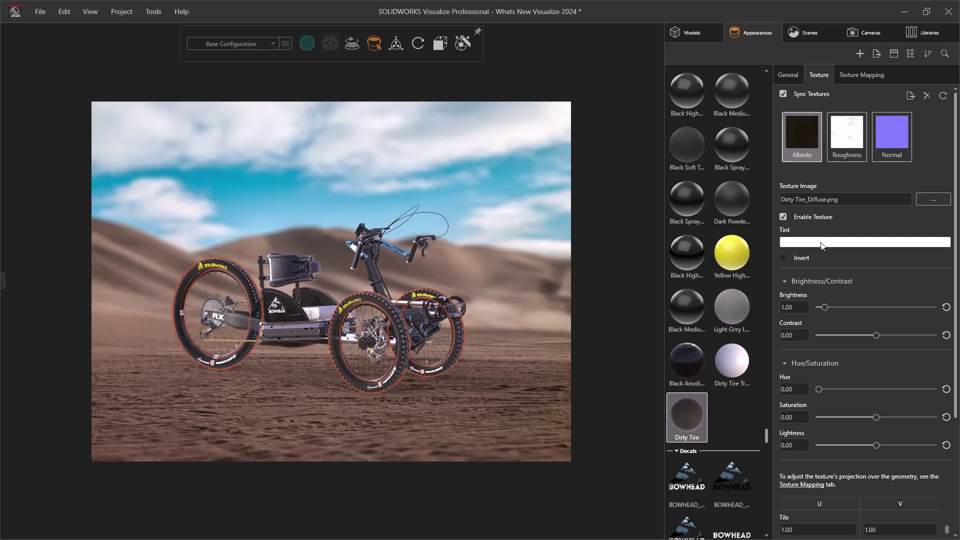
click(821, 245)
click(674, 265)
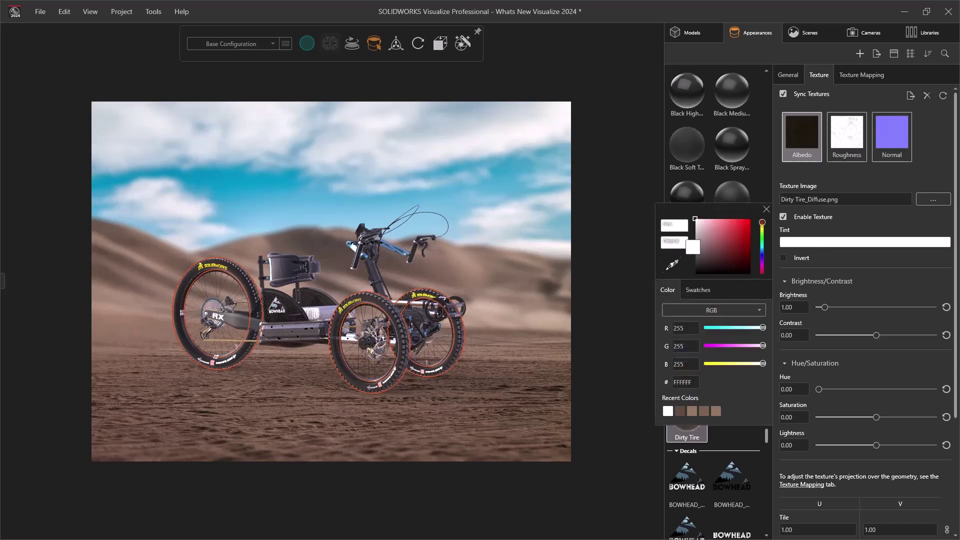
click(523, 354)
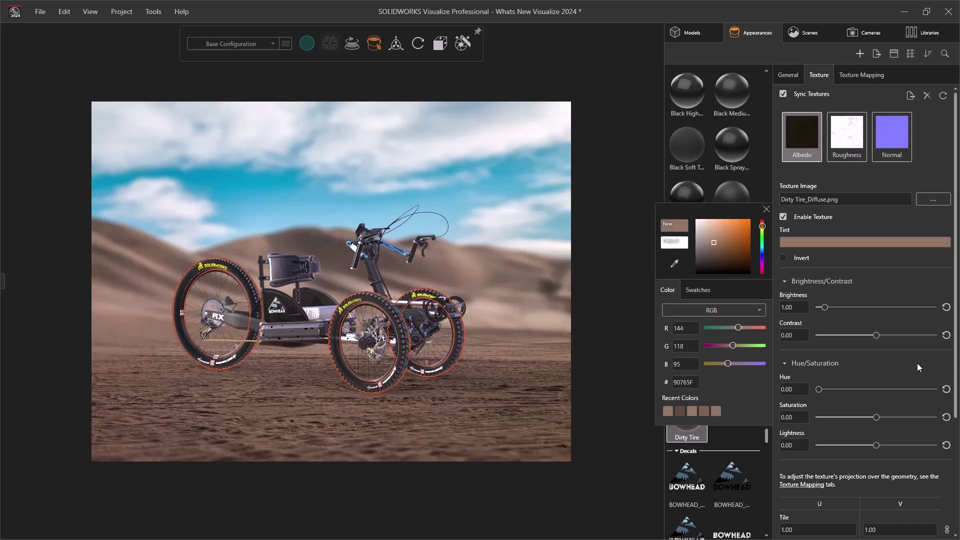
click(899, 443)
click(902, 445)
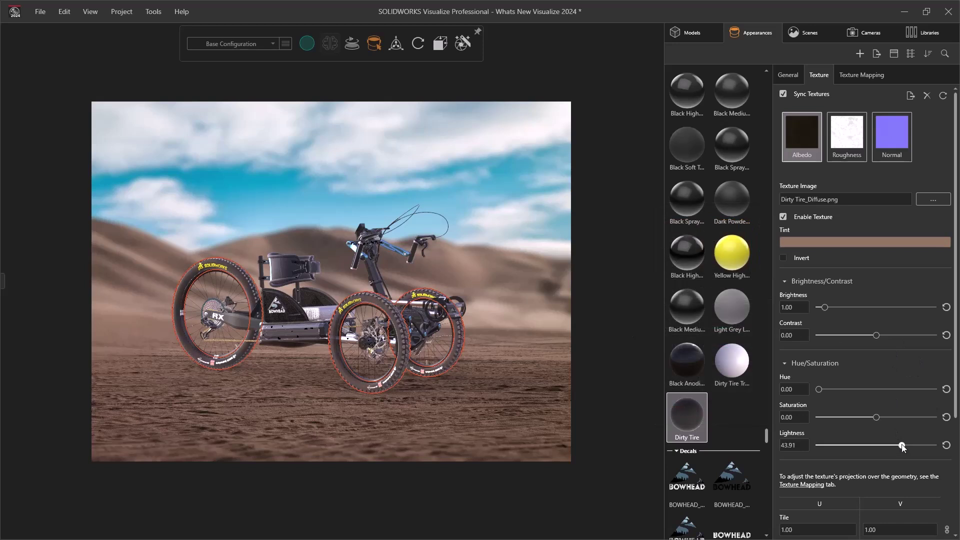
click(529, 358)
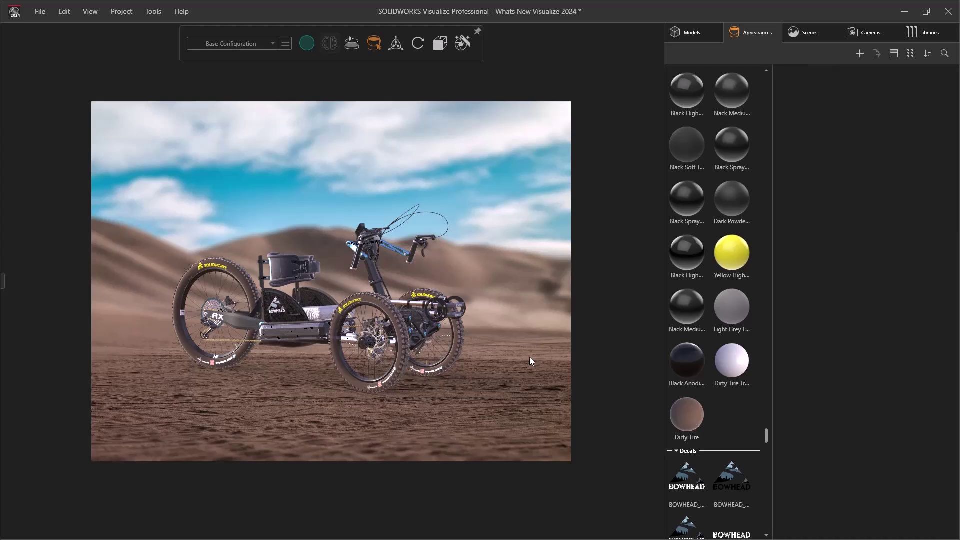
Show the Motion Study timeline at 0:02 and select the exploded frame part.
key(t)
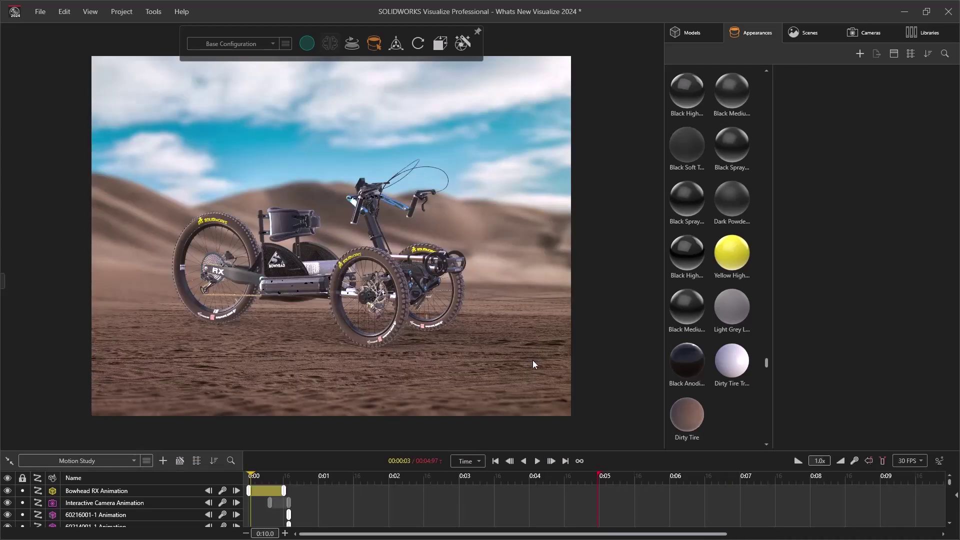
click(392, 478)
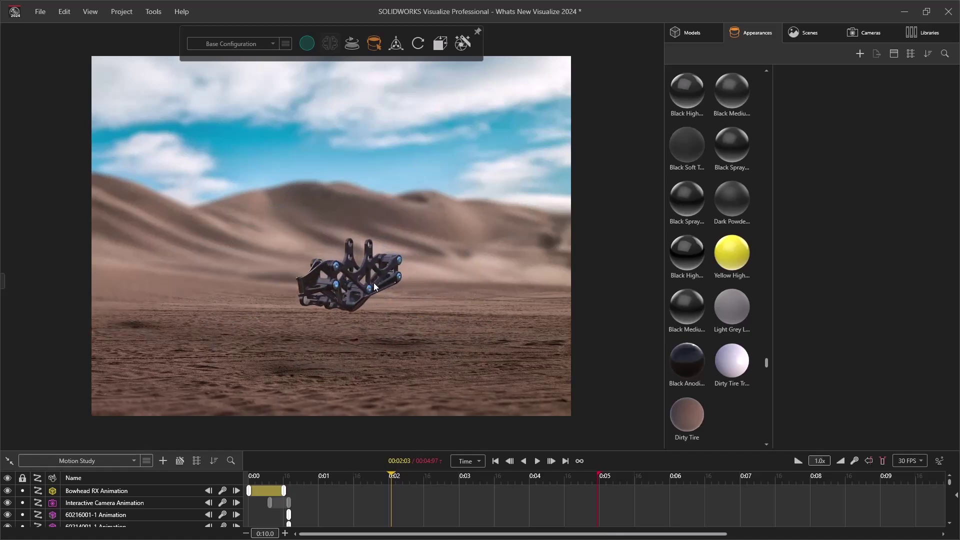
click(401, 260)
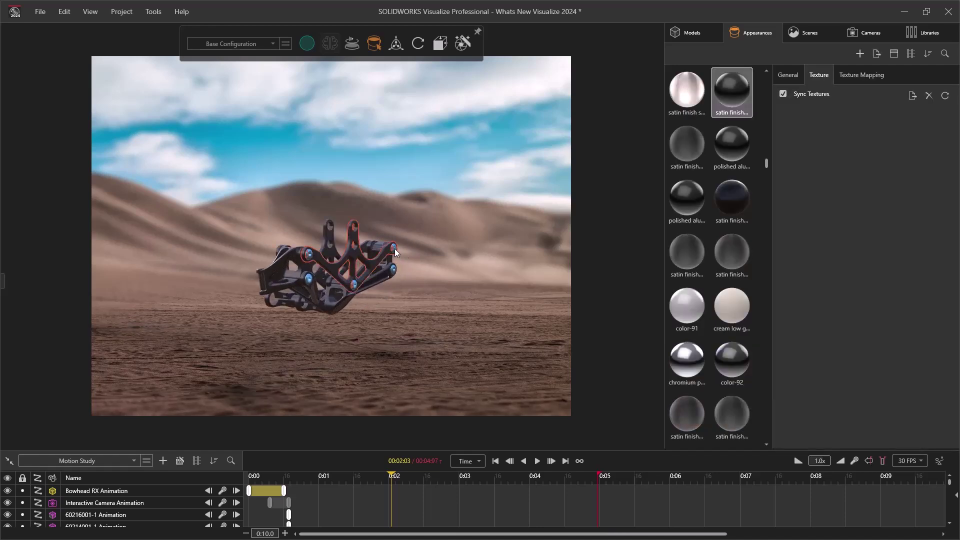
Use Part selection with the Transform tool, pick part 60257001-3, and orbit the view.
key(m)
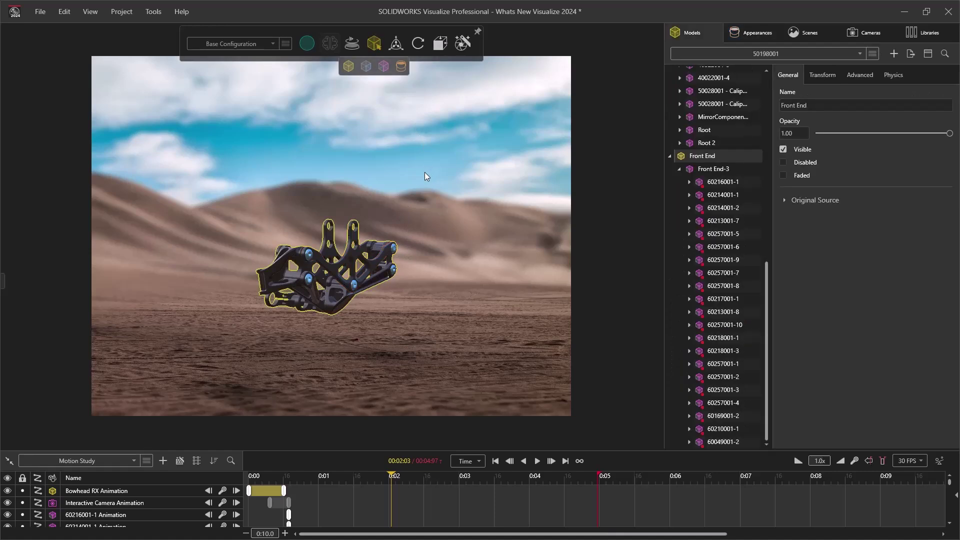
key(p)
key(t)
key(Escape)
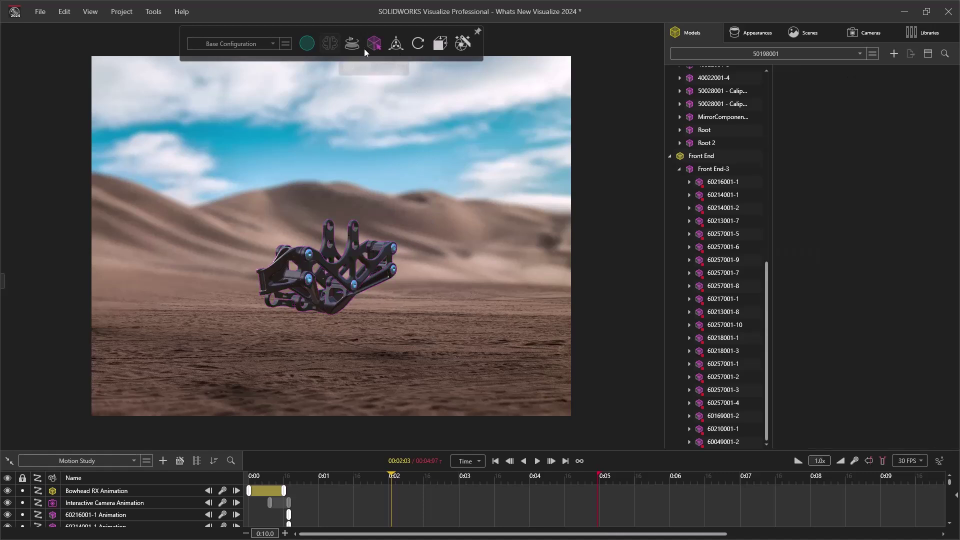
click(396, 44)
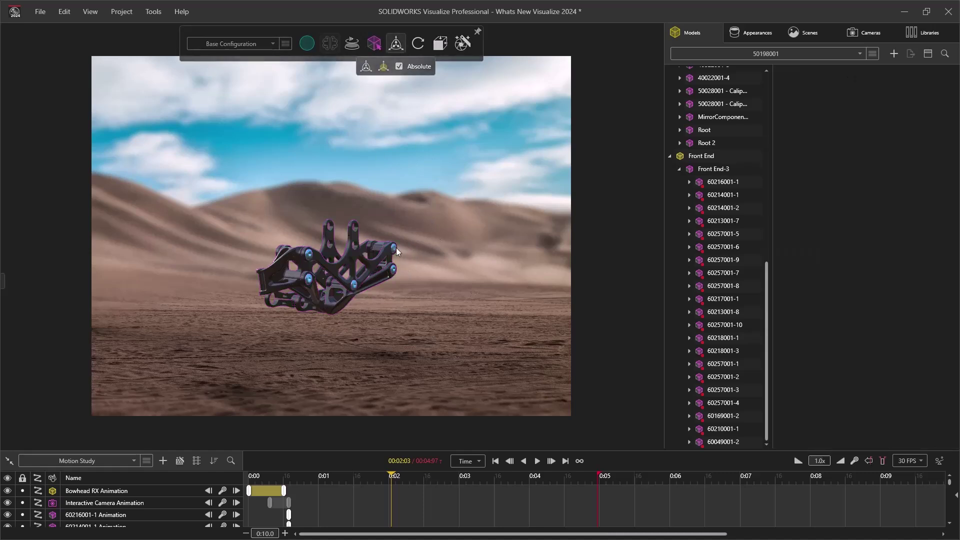
click(397, 248)
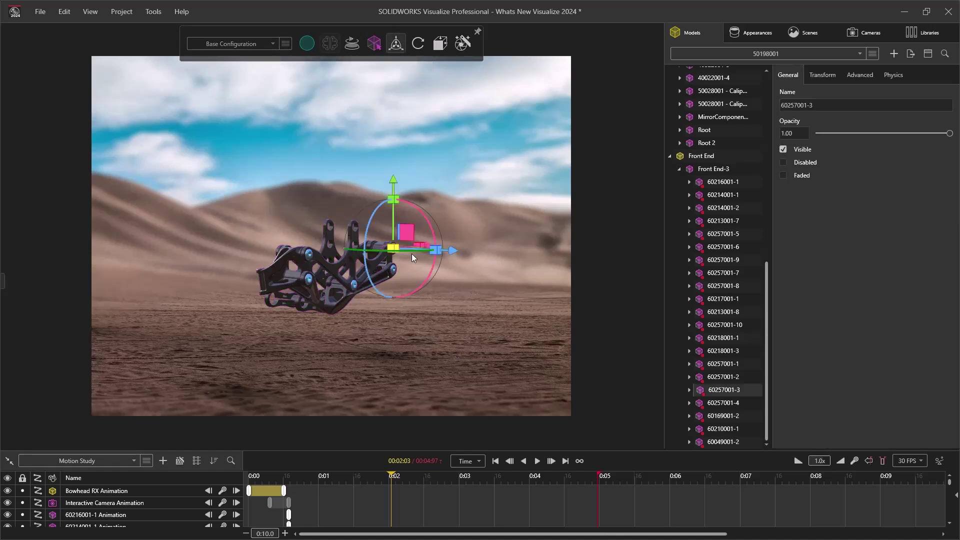
drag(516, 250, 484, 283)
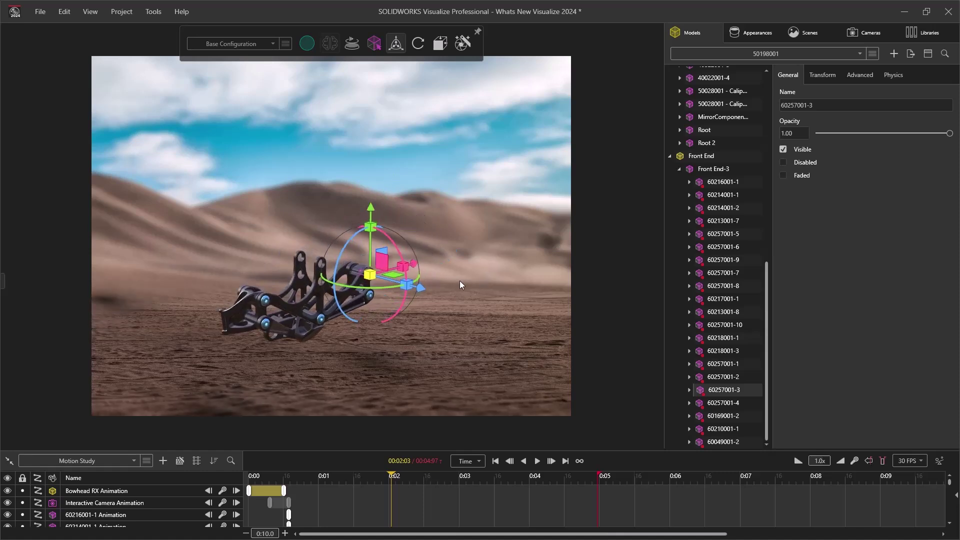
drag(313, 253, 330, 187)
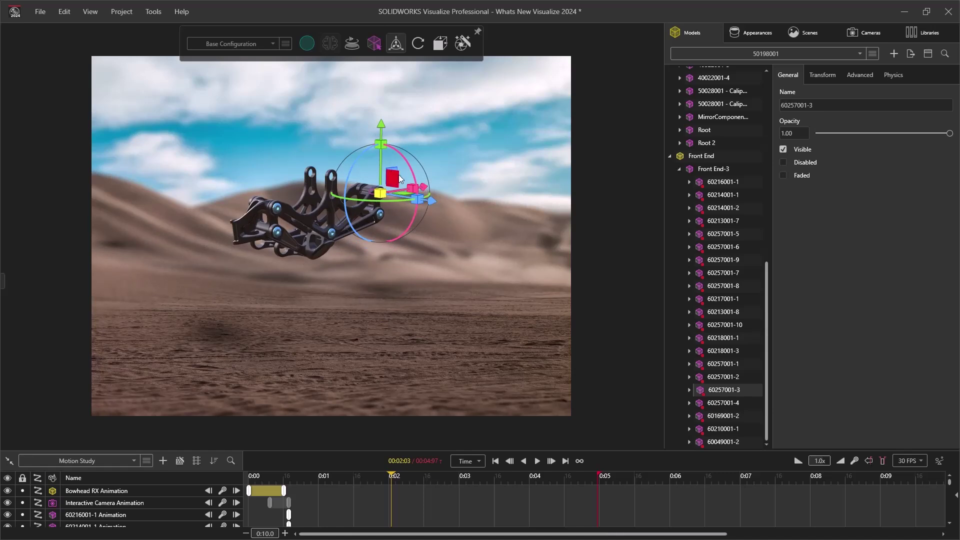
Select the five 60257001 bolts and slide them out to the right.
ctrl+click(381, 215)
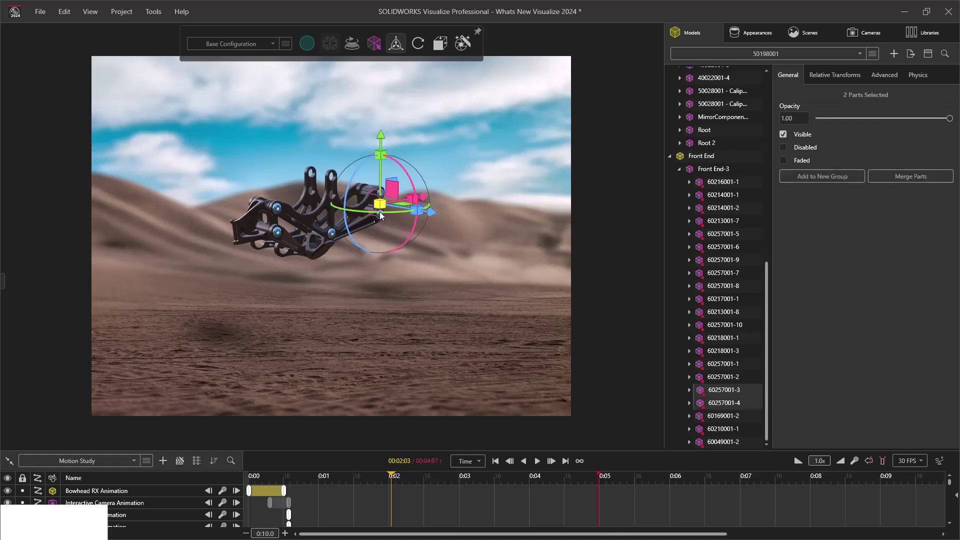
ctrl+click(334, 235)
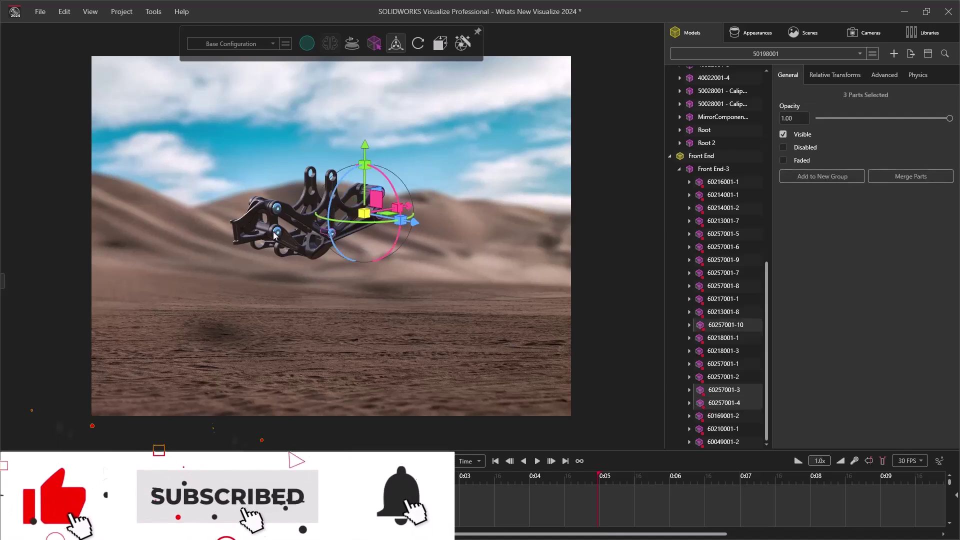
ctrl+click(278, 229)
ctrl+click(287, 243)
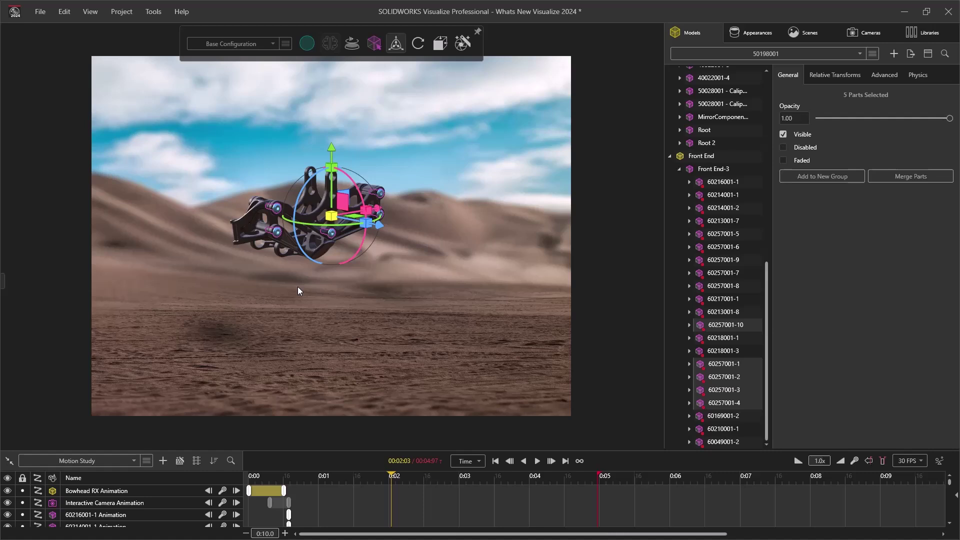
drag(298, 287, 410, 255)
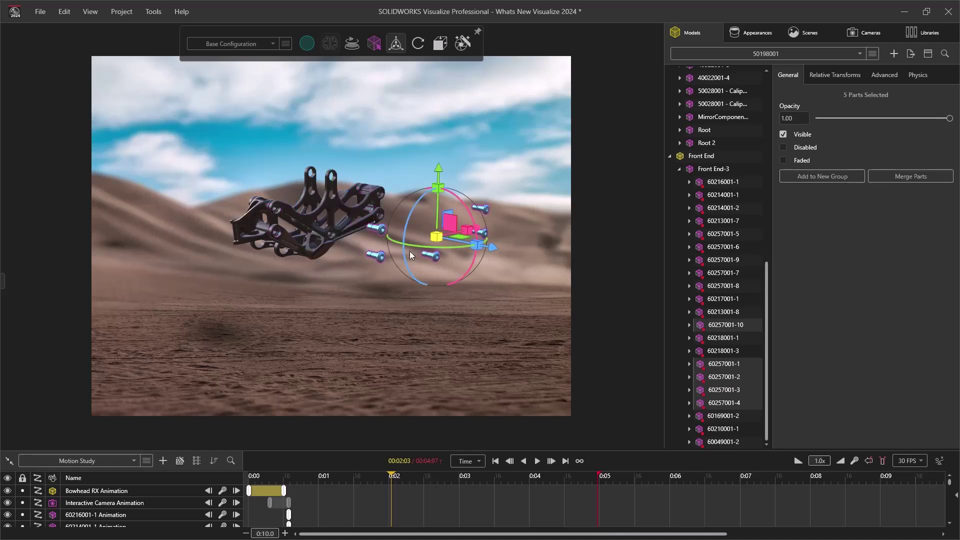
Move bracket 60214001-1 out to the left.
click(261, 212)
drag(261, 212, 202, 246)
drag(194, 247, 196, 252)
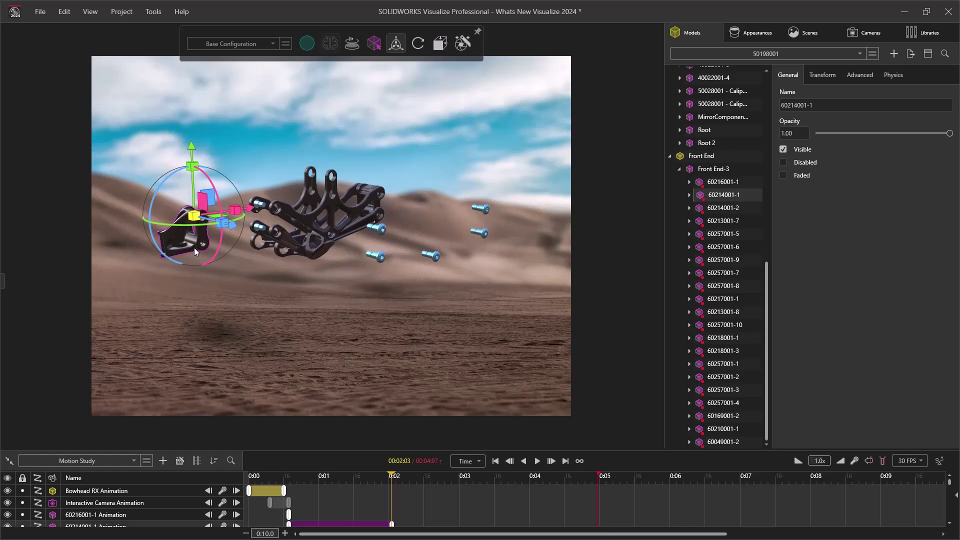
Lift bracket 60214001-2 up and to the right.
click(365, 195)
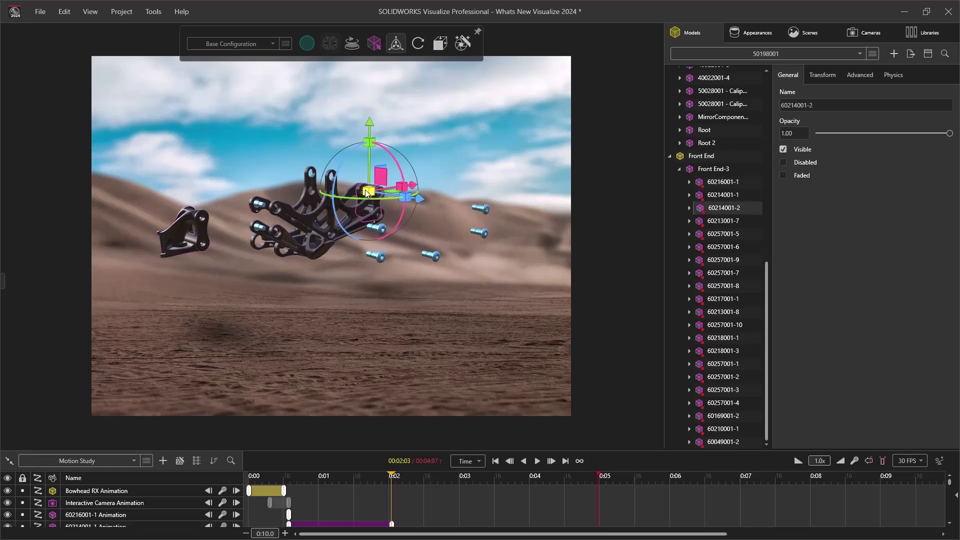
mouse_move(366, 190)
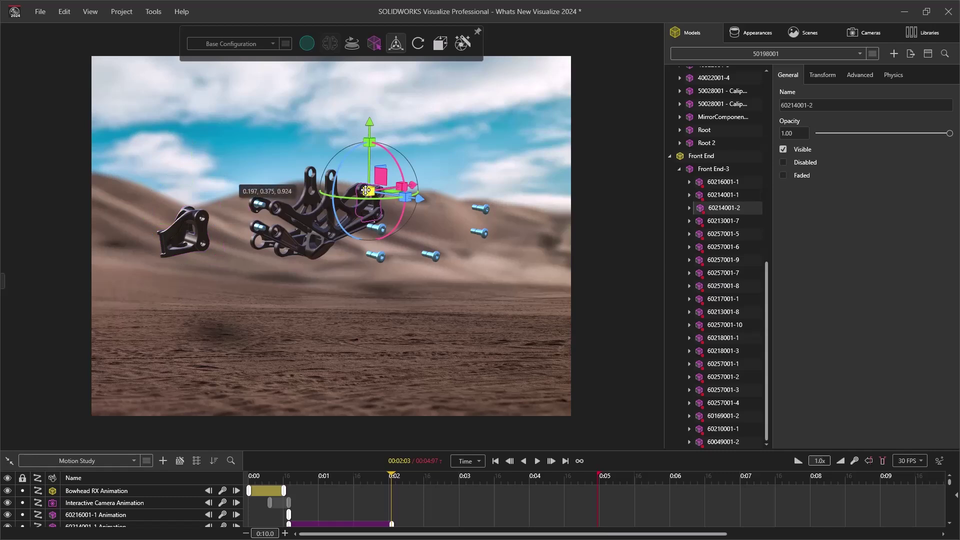
drag(366, 190, 414, 164)
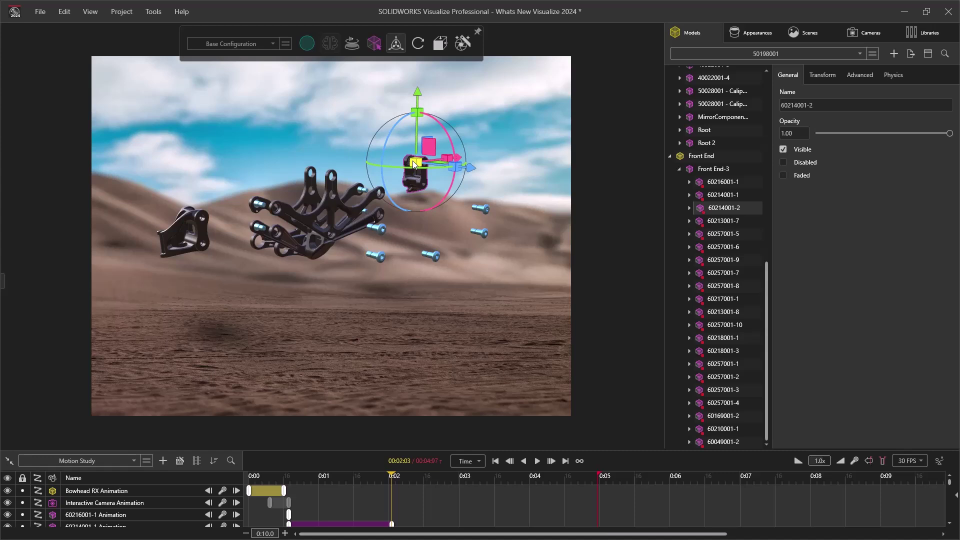
Clear the part selection and bring up the Render Output Wizard.
click(337, 160)
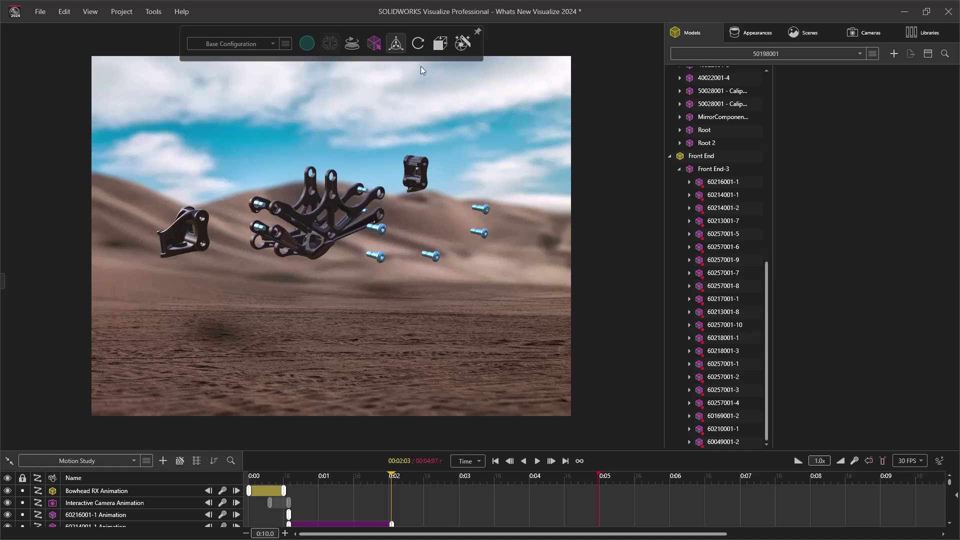
click(467, 45)
drag(481, 139, 436, 100)
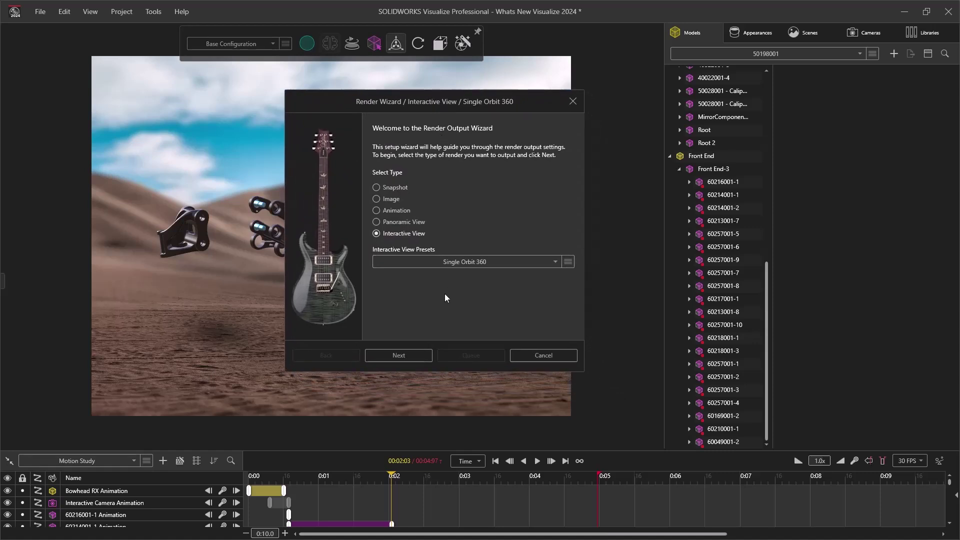
Keep the Single Orbit 360 interactive preset and make the interactive output an Animation.
click(488, 263)
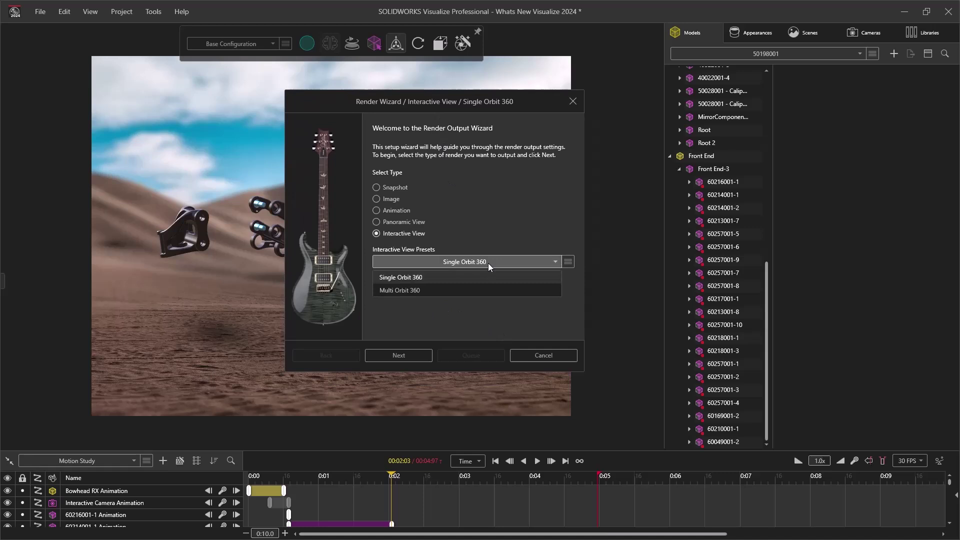
click(395, 235)
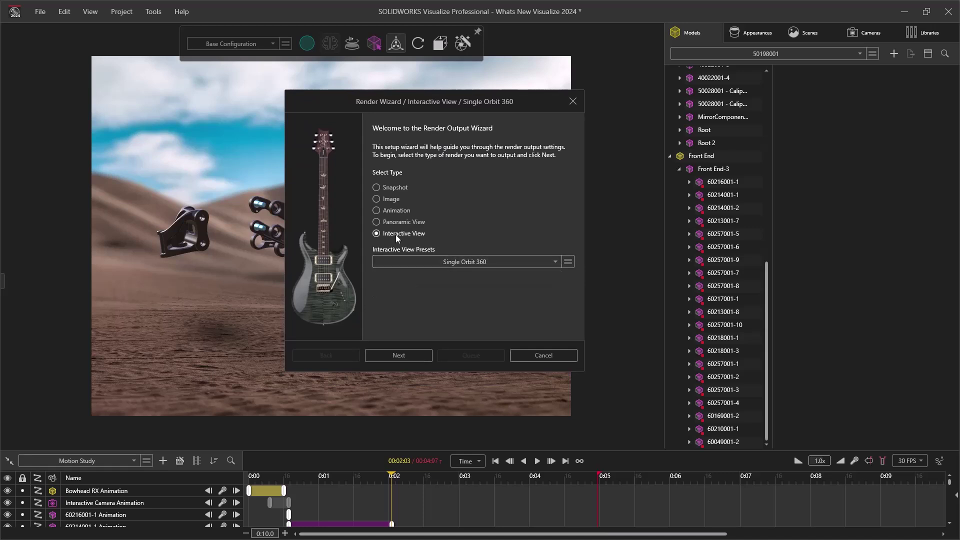
click(410, 355)
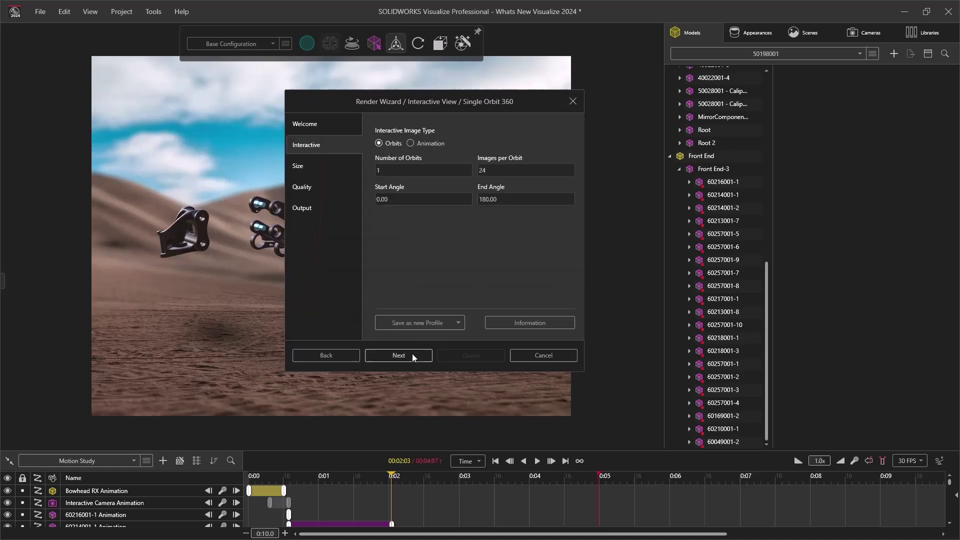
click(411, 144)
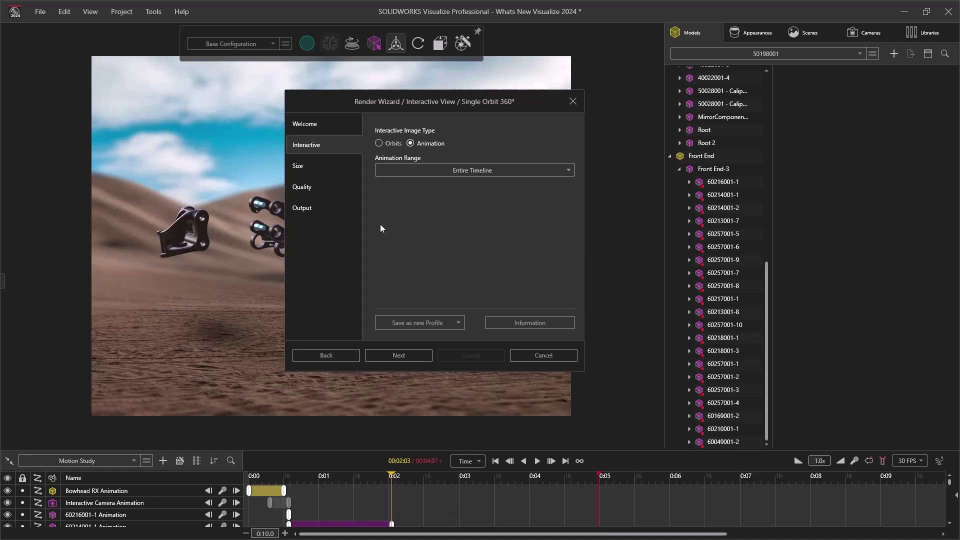
click(414, 356)
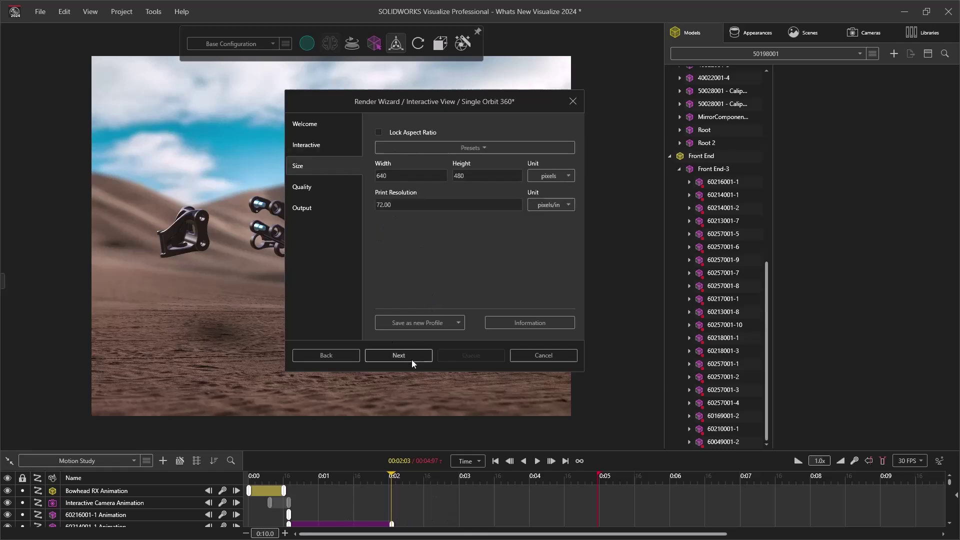
click(346, 356)
Set the animation range to Entire Timeline and advance to the Output page.
click(466, 172)
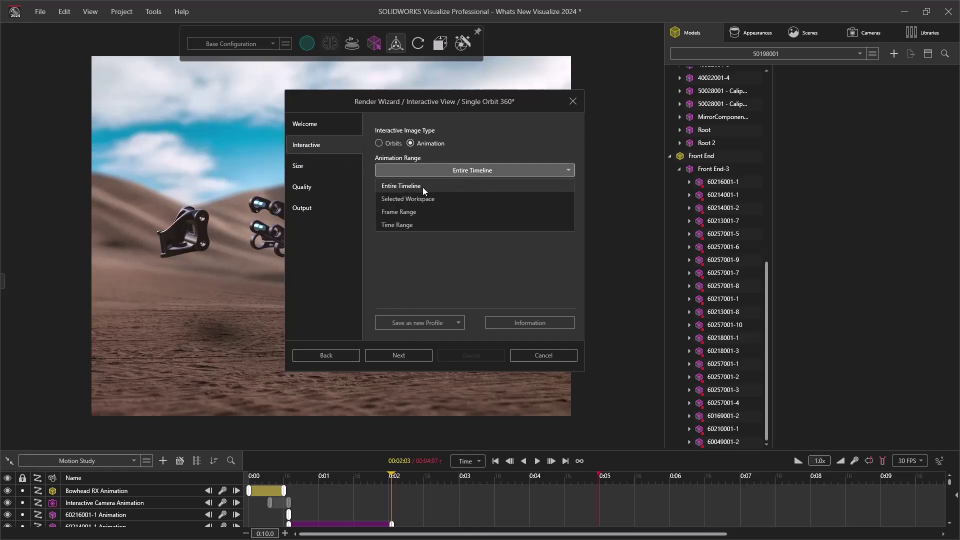
click(429, 186)
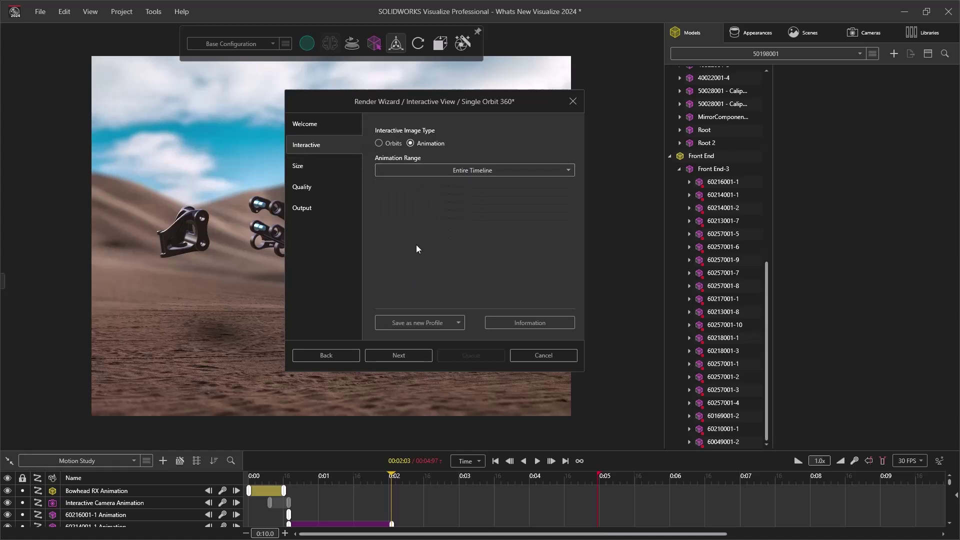
click(388, 359)
click(388, 359)
click(388, 358)
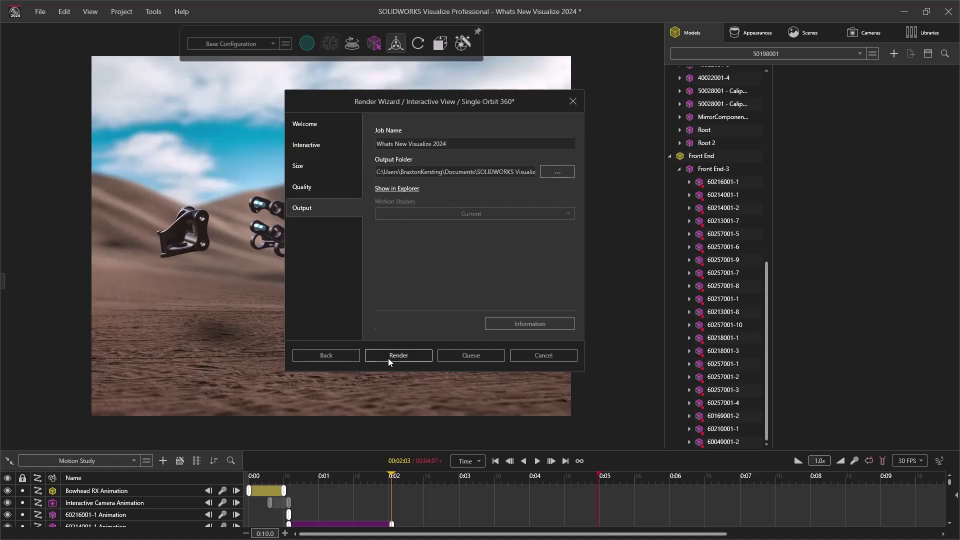